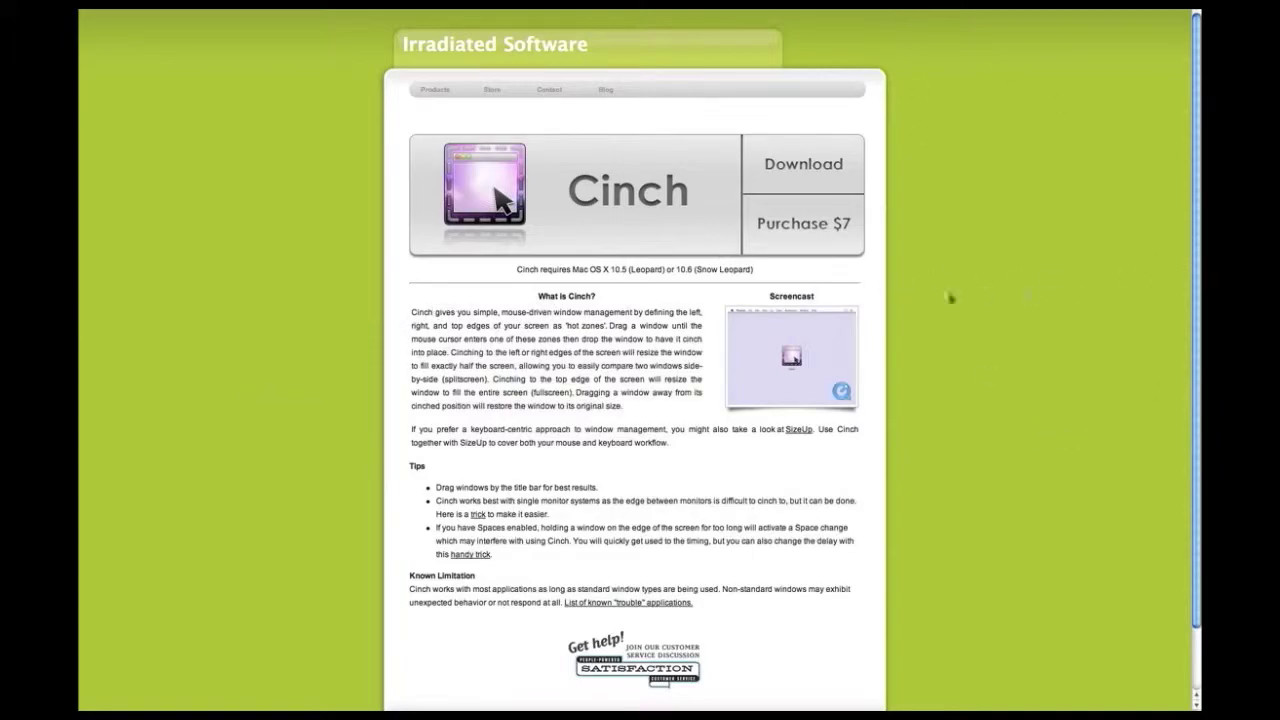
Scroll down a little on the Irradiated Software Cinch description page.
scroll(962, 290, "down", 1)
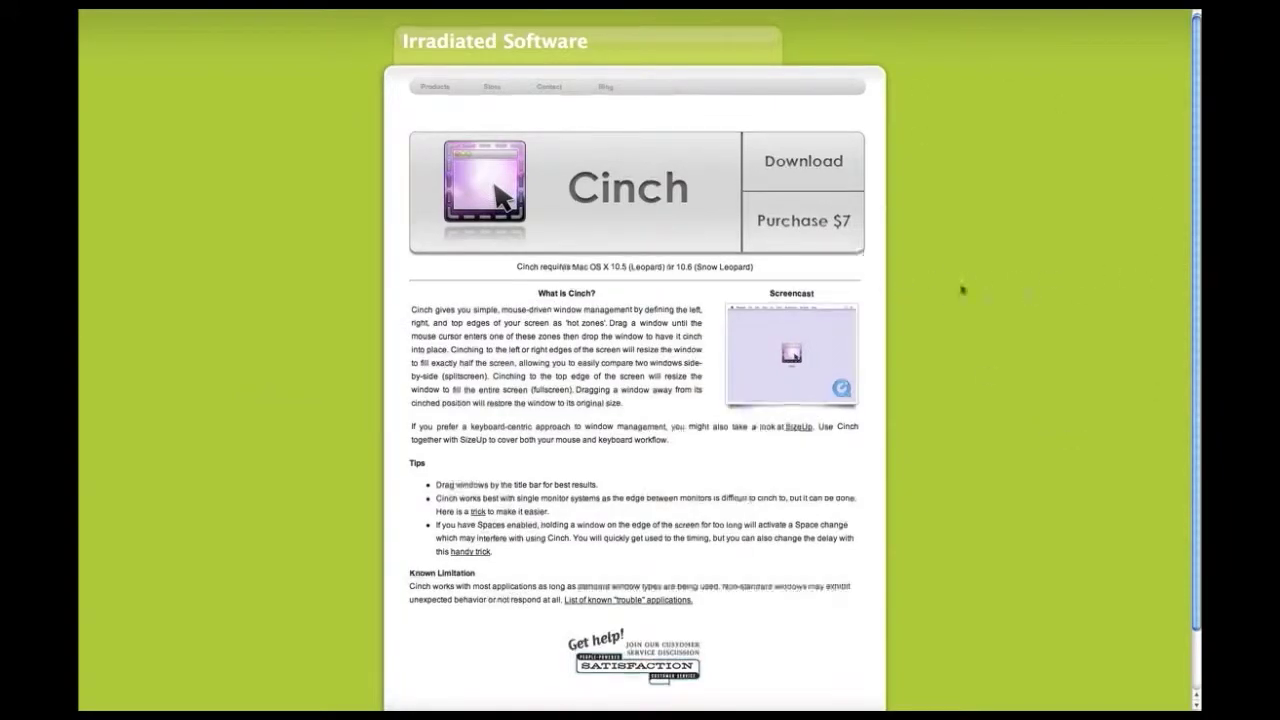
scroll(962, 290, "down", 3)
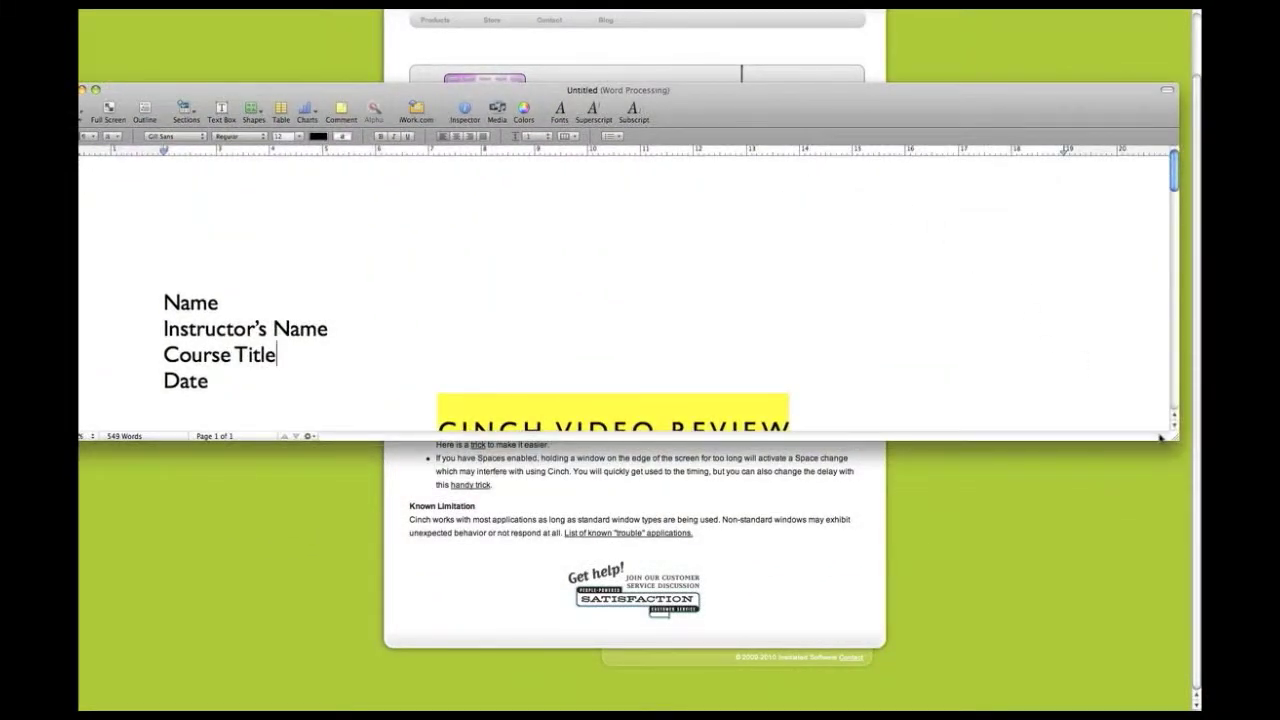
Scroll through the untitled review document and move its window slightly down.
scroll(784, 308, "down", 5)
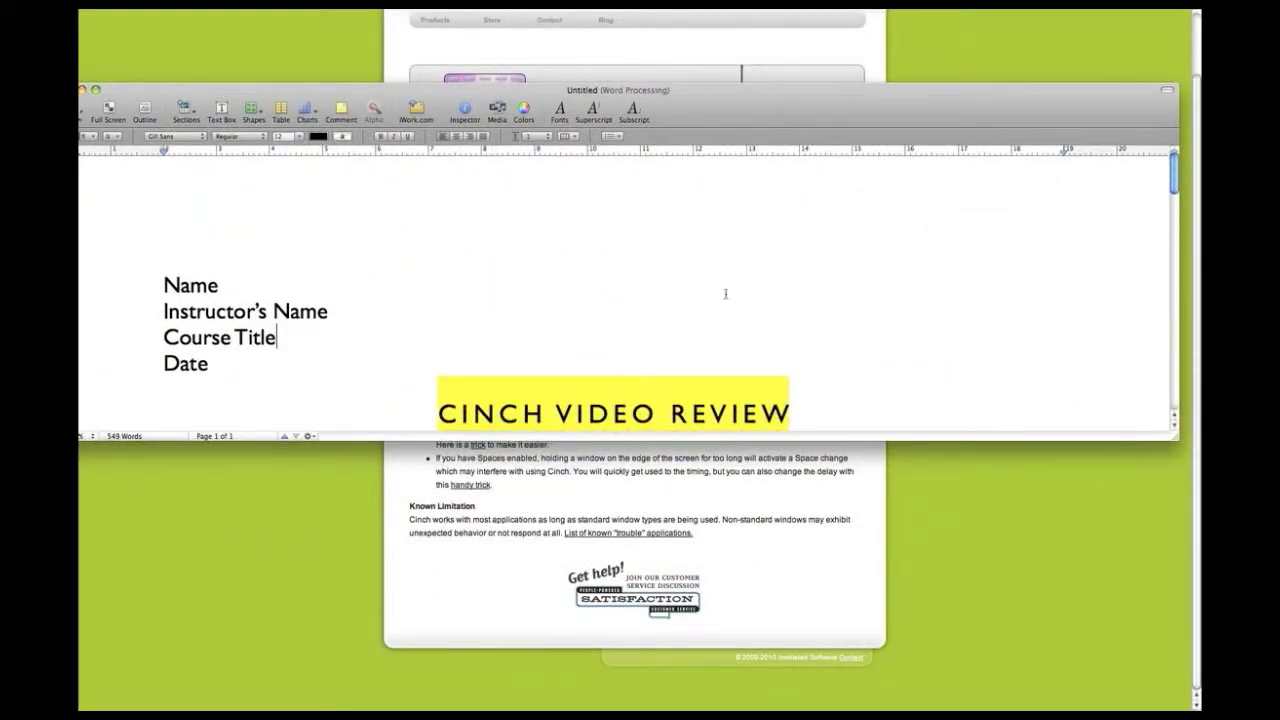
scroll(726, 226, "down", 5)
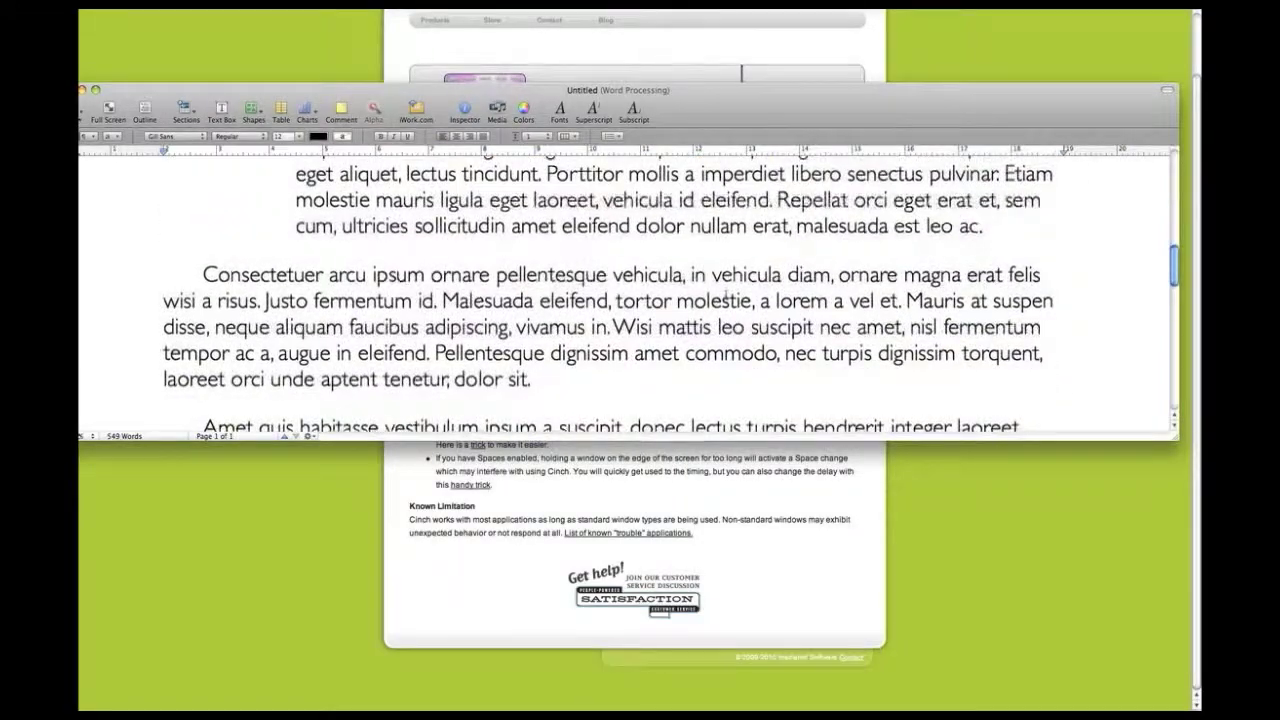
scroll(726, 291, "up", 10)
scroll(726, 293, "down", 15)
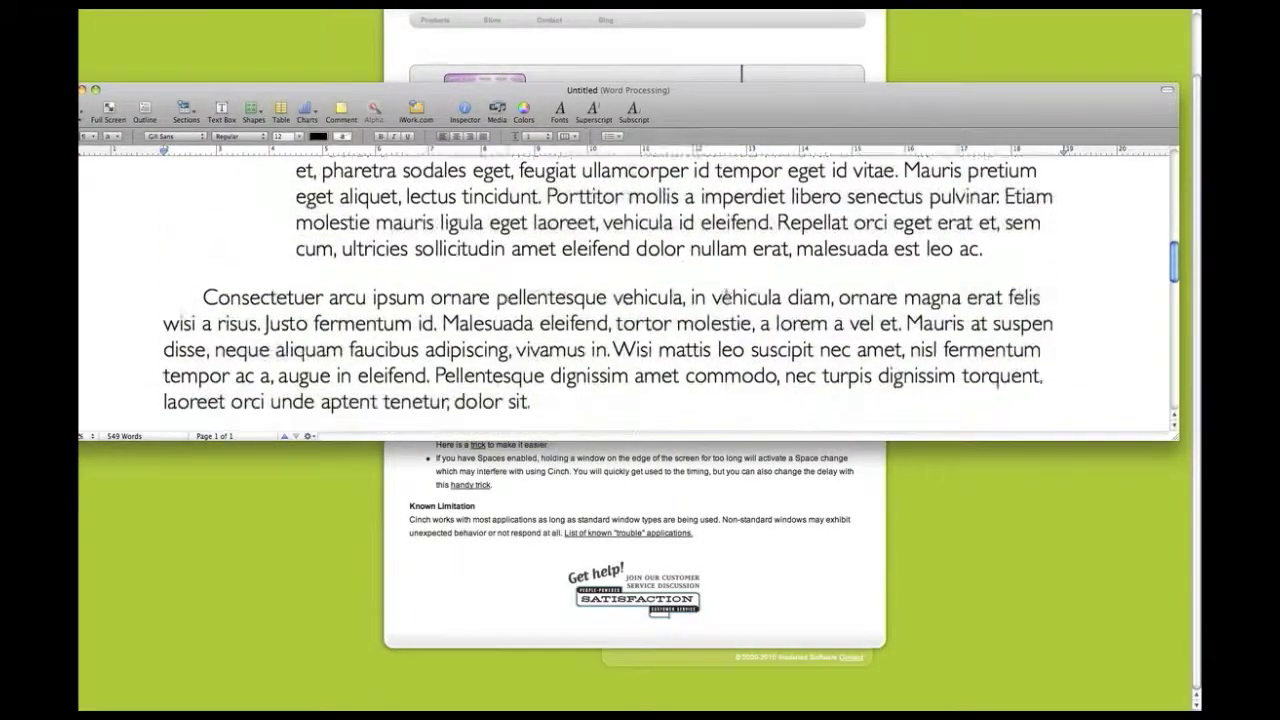
scroll(689, 301, "up", 15)
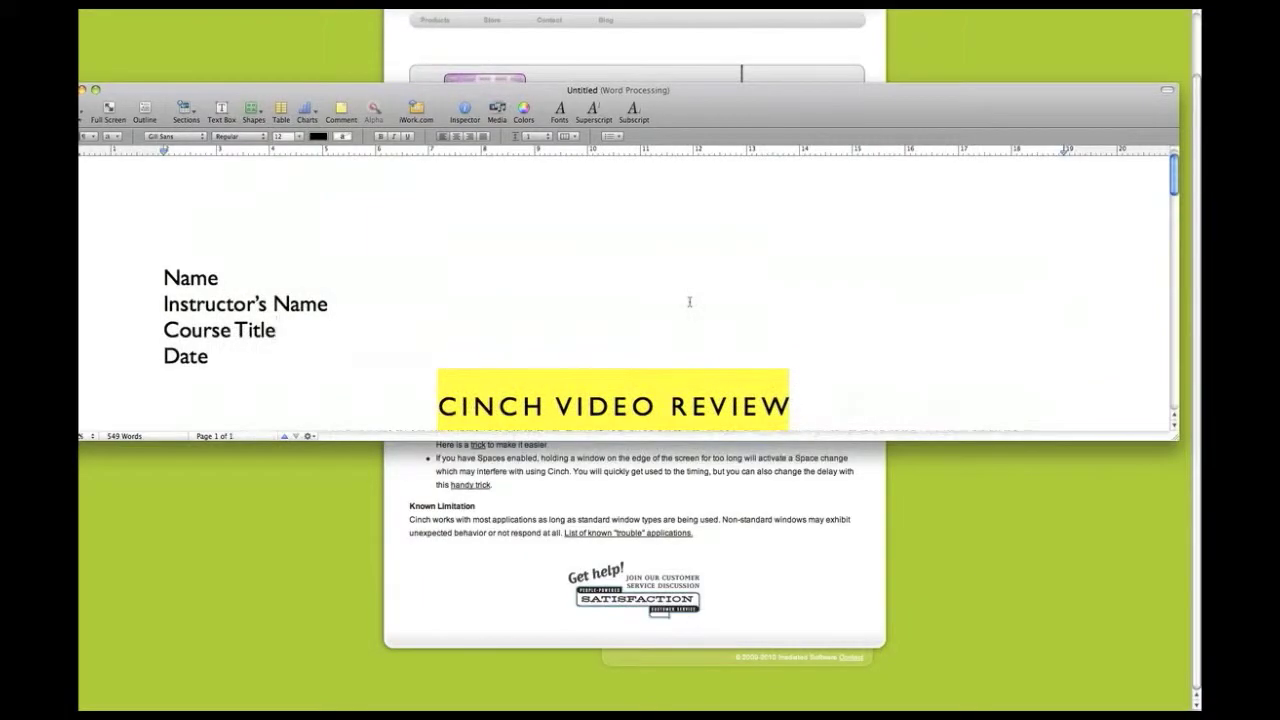
scroll(689, 301, "down", 5)
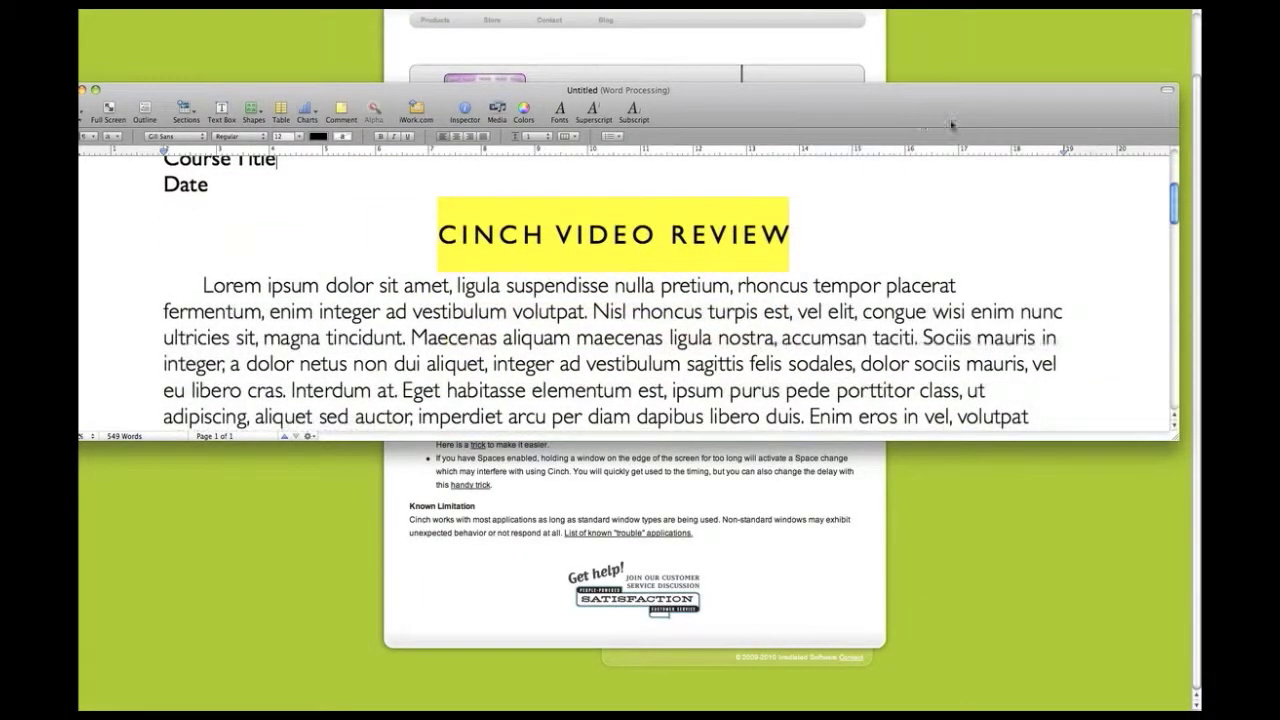
left_click_drag(1004, 120, 999, 153)
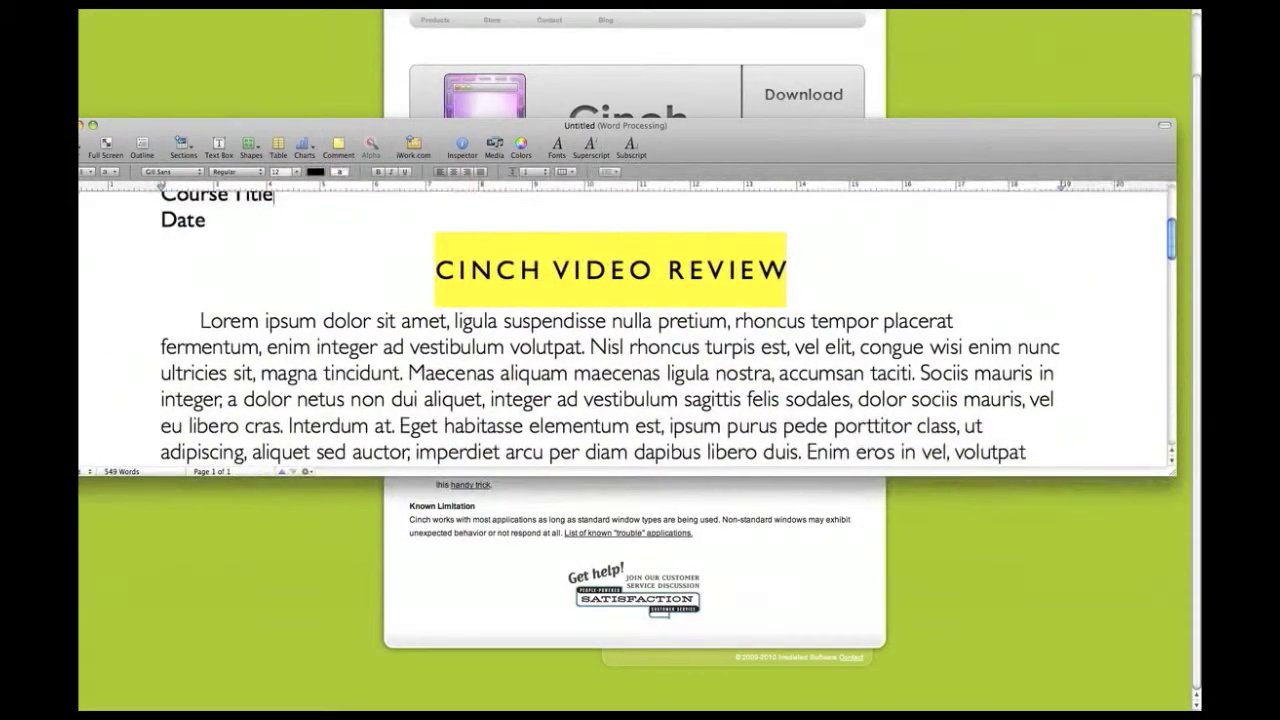
Bring the Comparative essay document in front and shift its window slightly left.
key("super+grave")
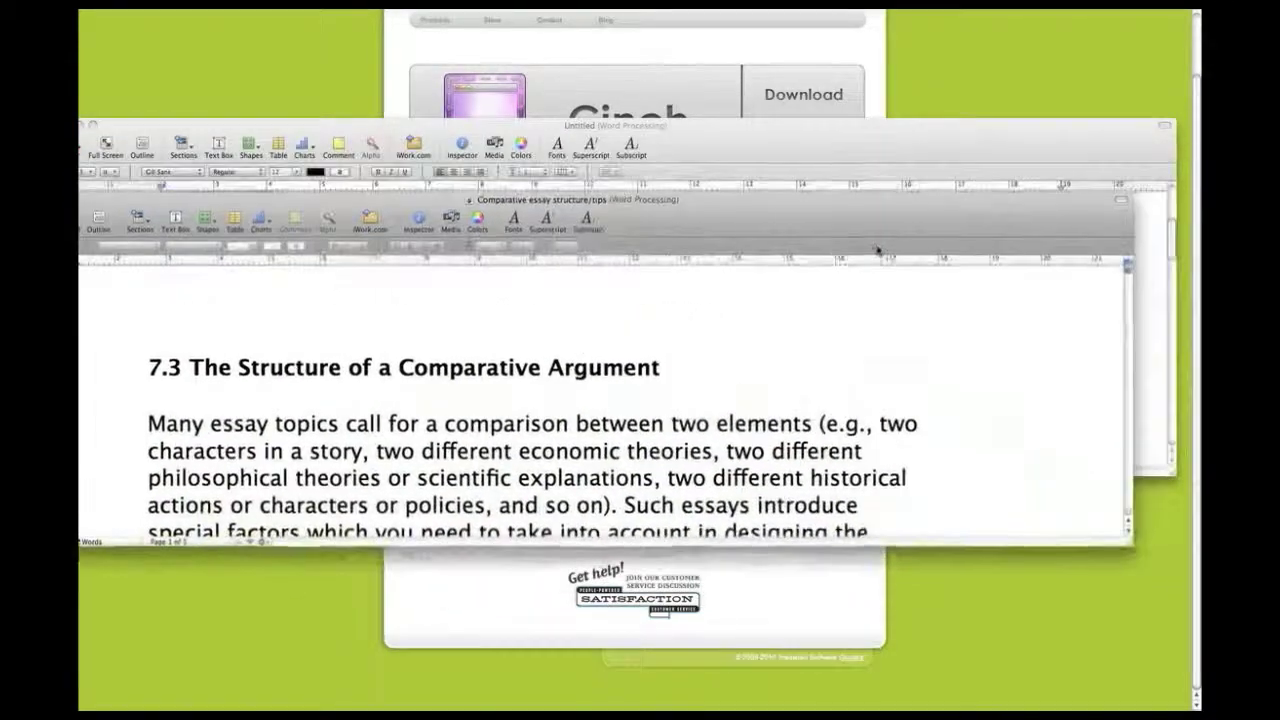
left_click_drag(972, 235, 936, 241)
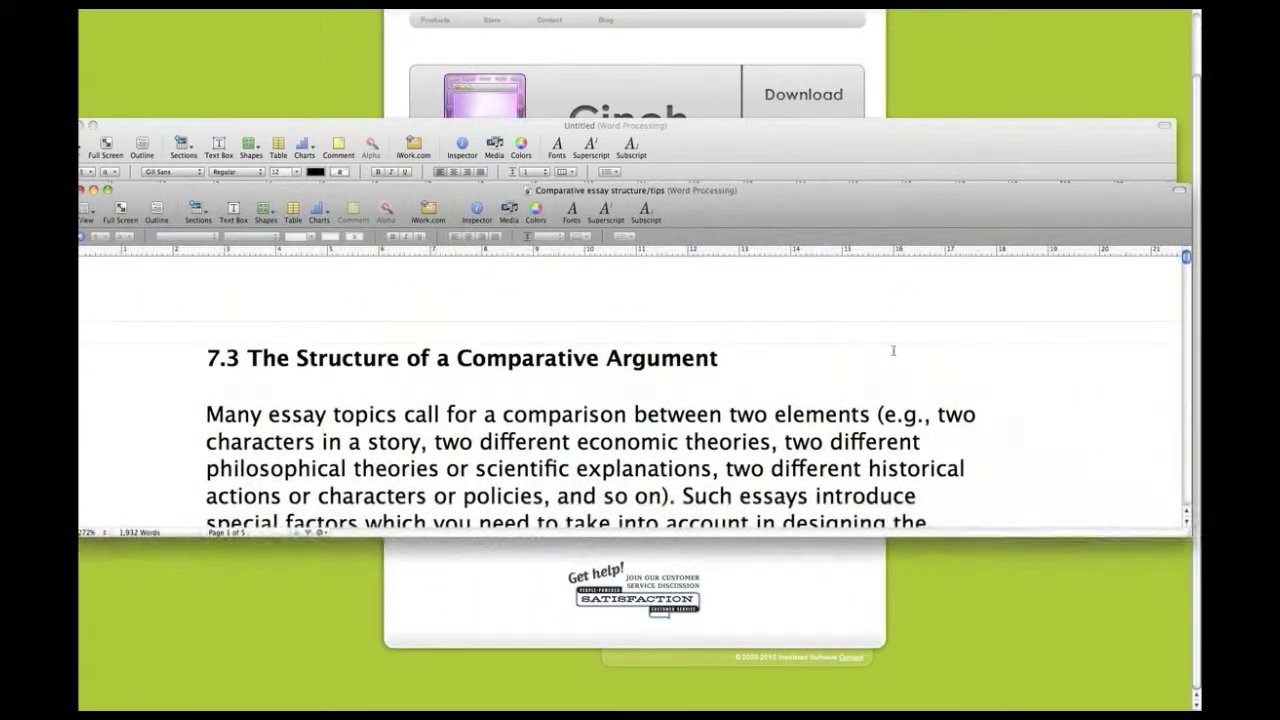
scroll(893, 350, "down", 15)
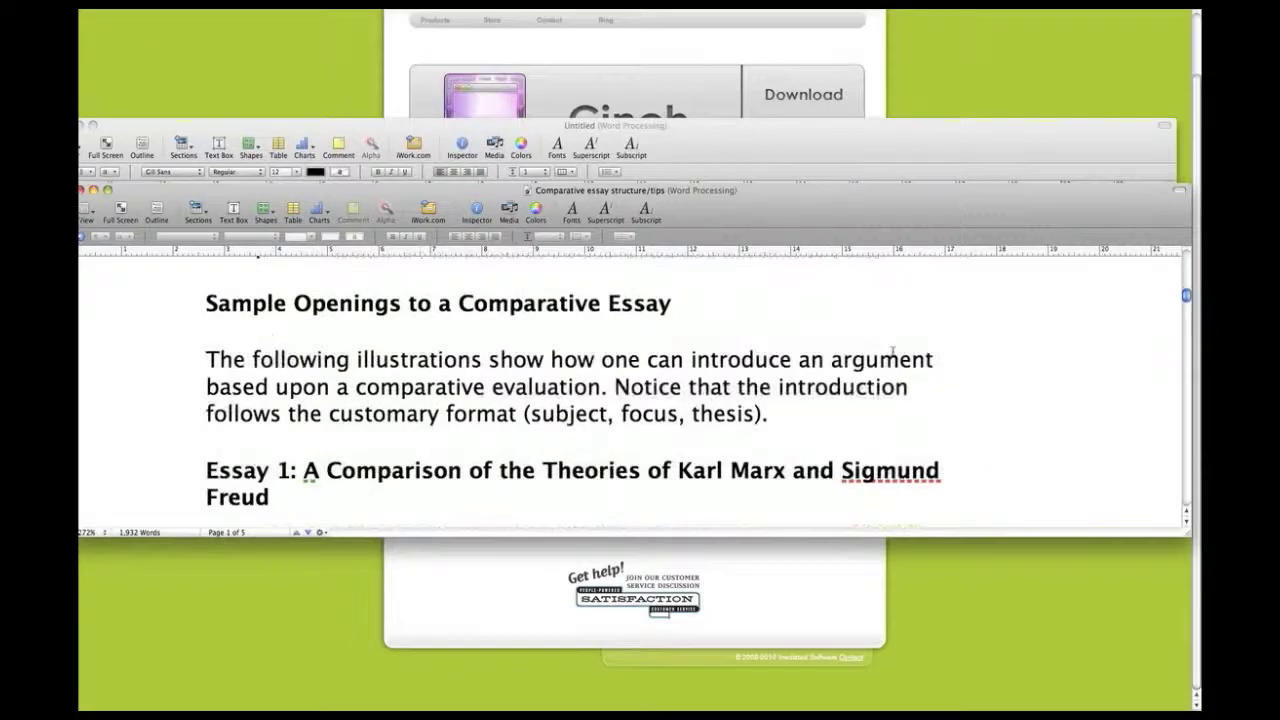
scroll(893, 350, "down", 15)
left_click_drag(840, 196, 815, 308)
scroll(640, 370, "up", 15)
Put the untitled CINCH VIDEO REVIEW document in front, filling the whole screen.
left_click(846, 160)
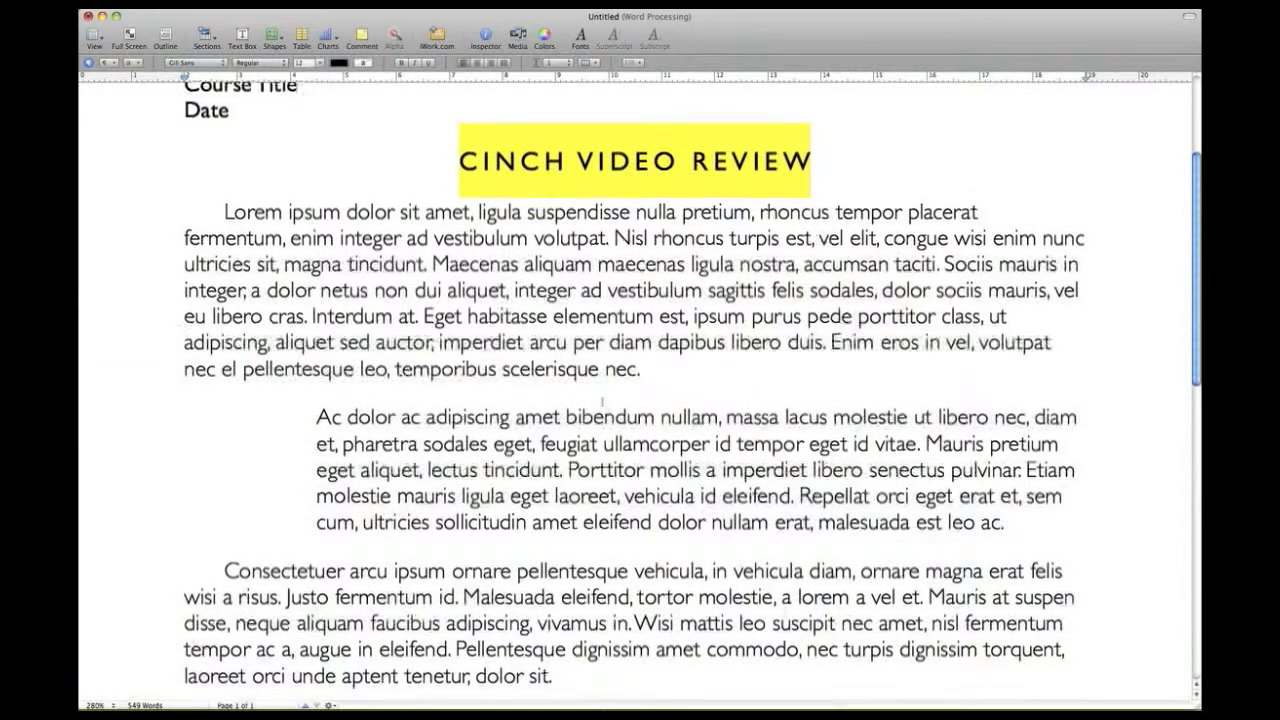
scroll(462, 128, "down", 15)
scroll(601, 395, "up", 15)
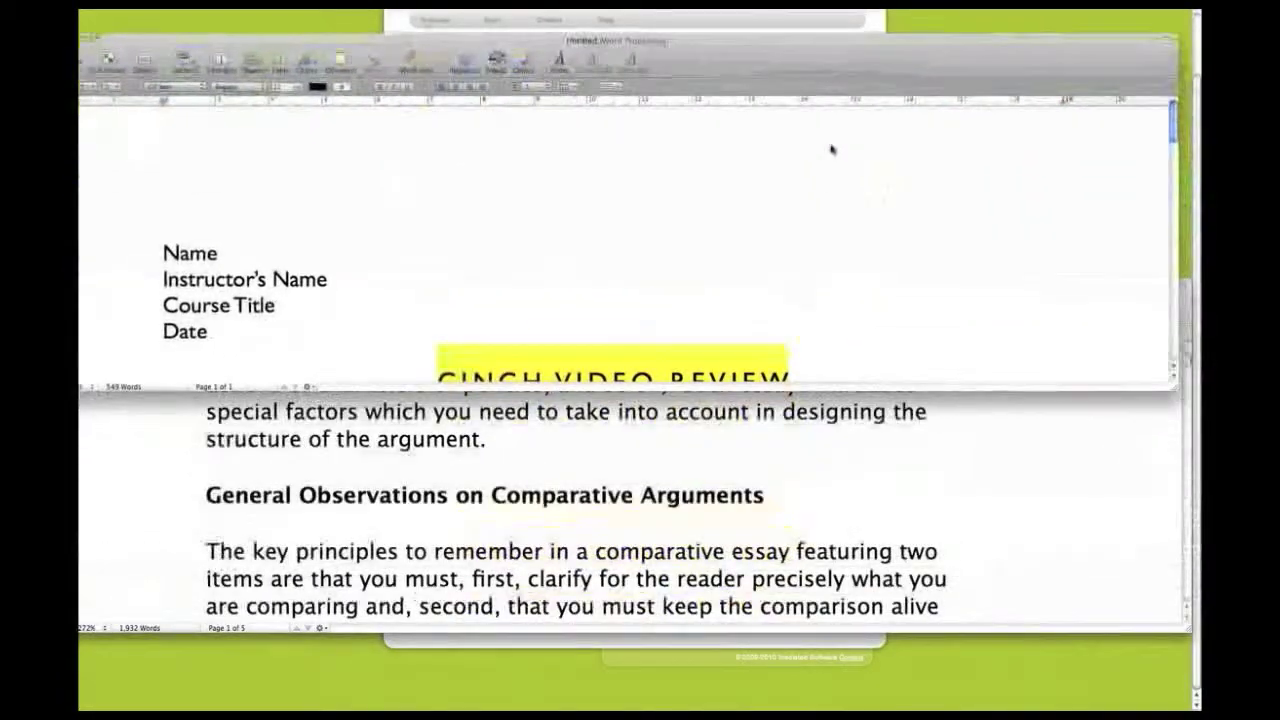
Snap the review window to its half of the screen and bring the essay window forward beside it.
left_click_drag(831, 149, 891, 12)
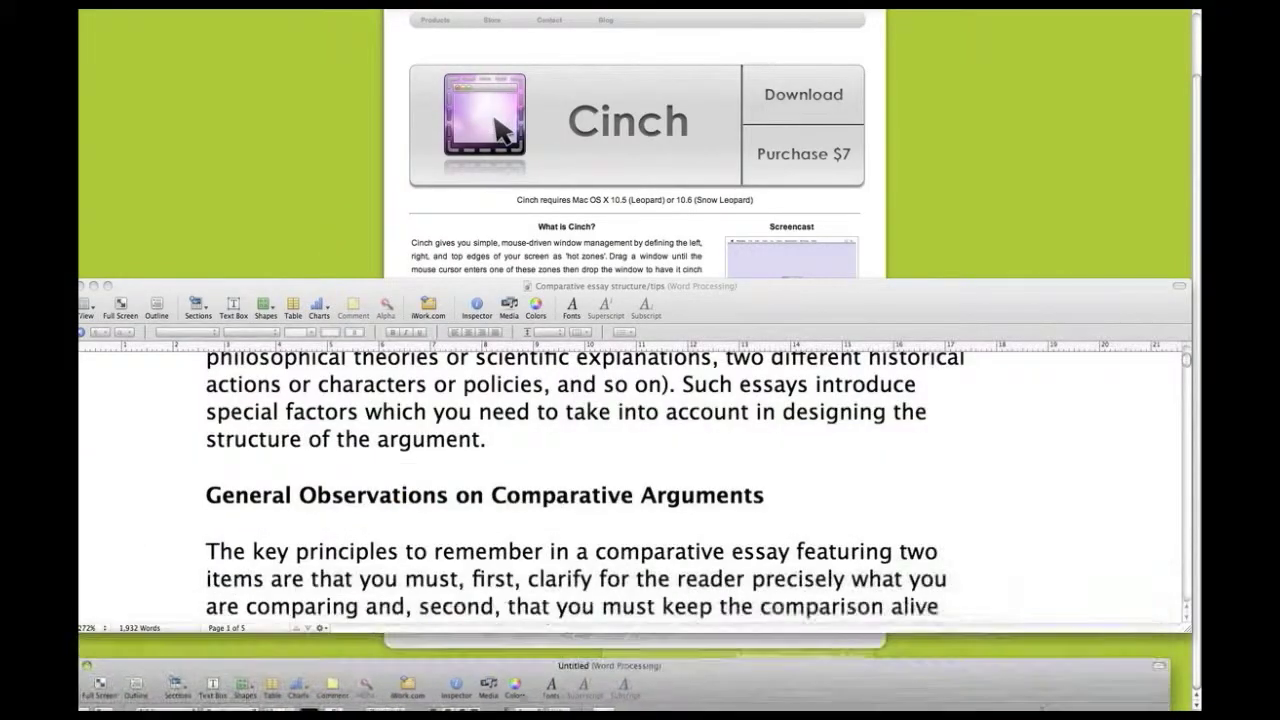
left_click(930, 333)
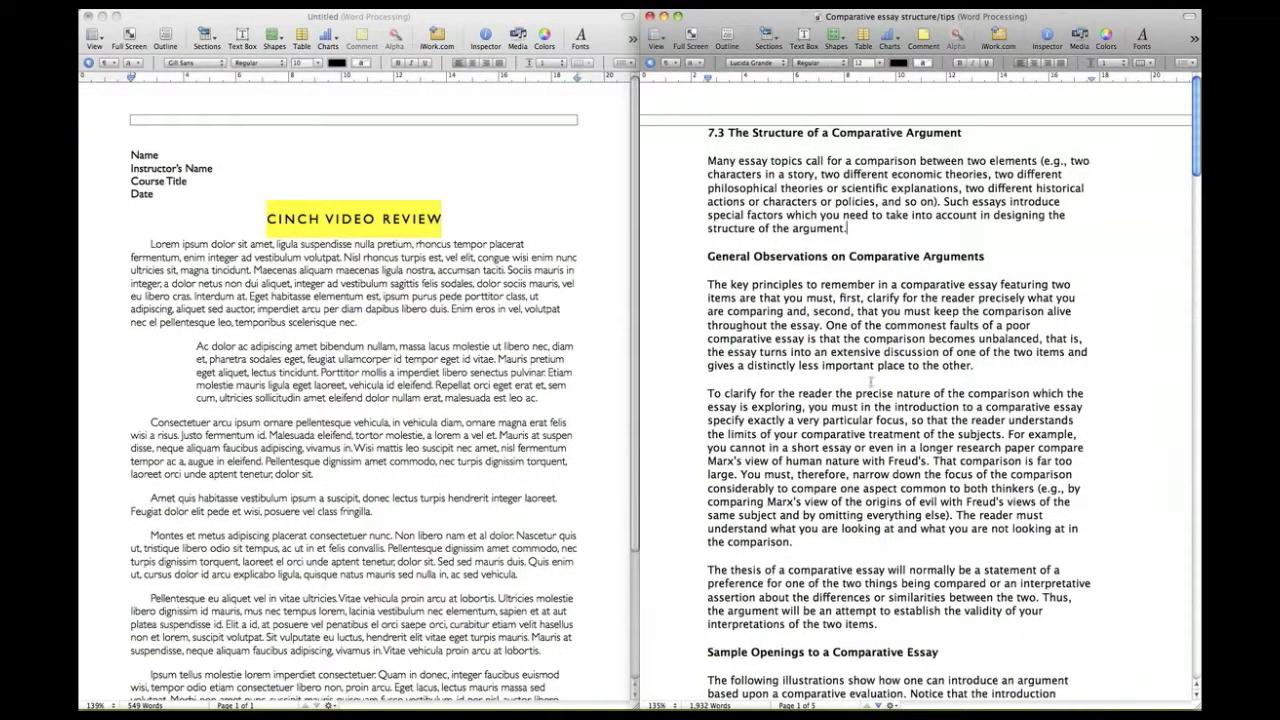
Select the indented paragraph, then the text from the Consectetuer paragraph onward in the review.
scroll(878, 378, "down", 20)
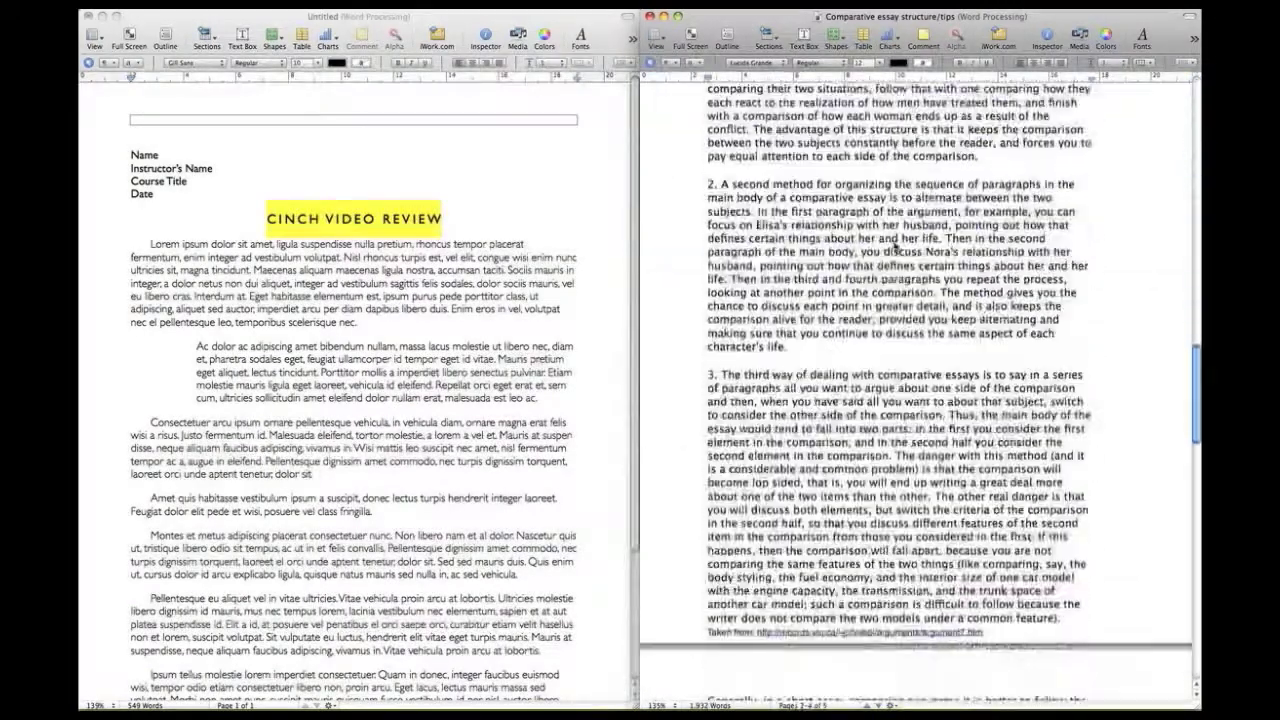
scroll(916, 390, "down", 5)
scroll(916, 390, "up", 6)
triple_click(385, 370)
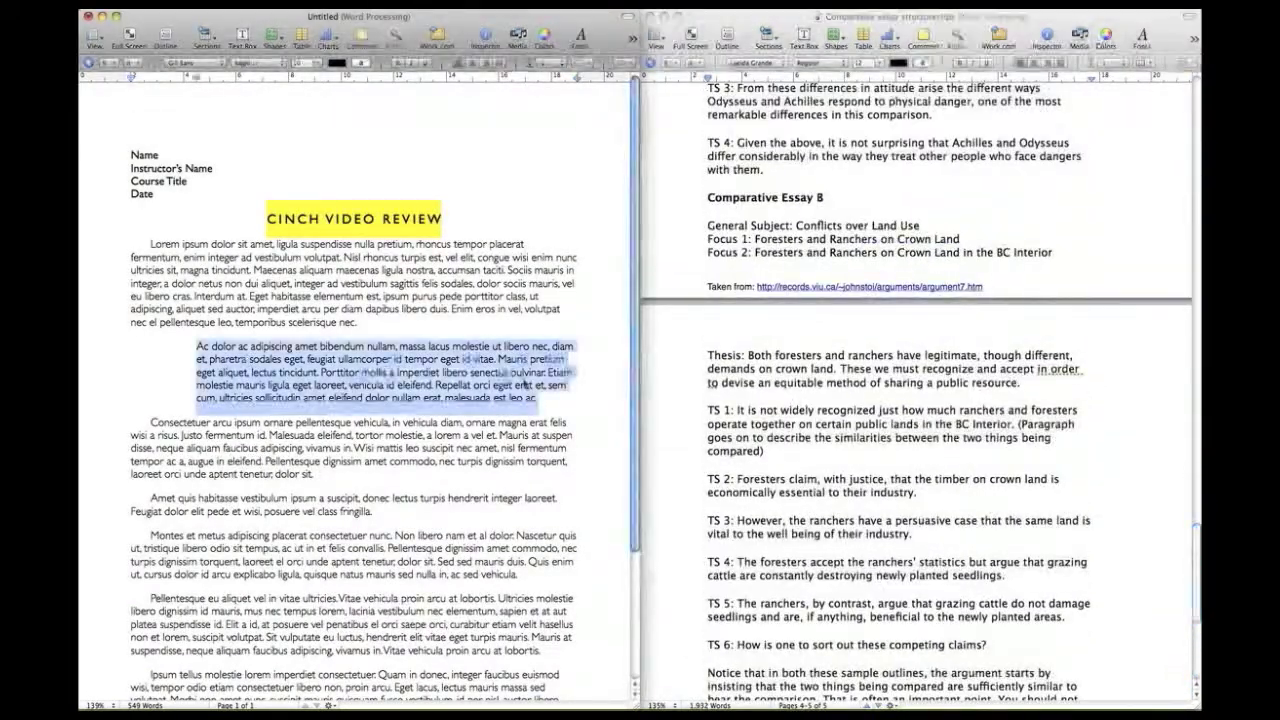
scroll(355, 400, "down", 4)
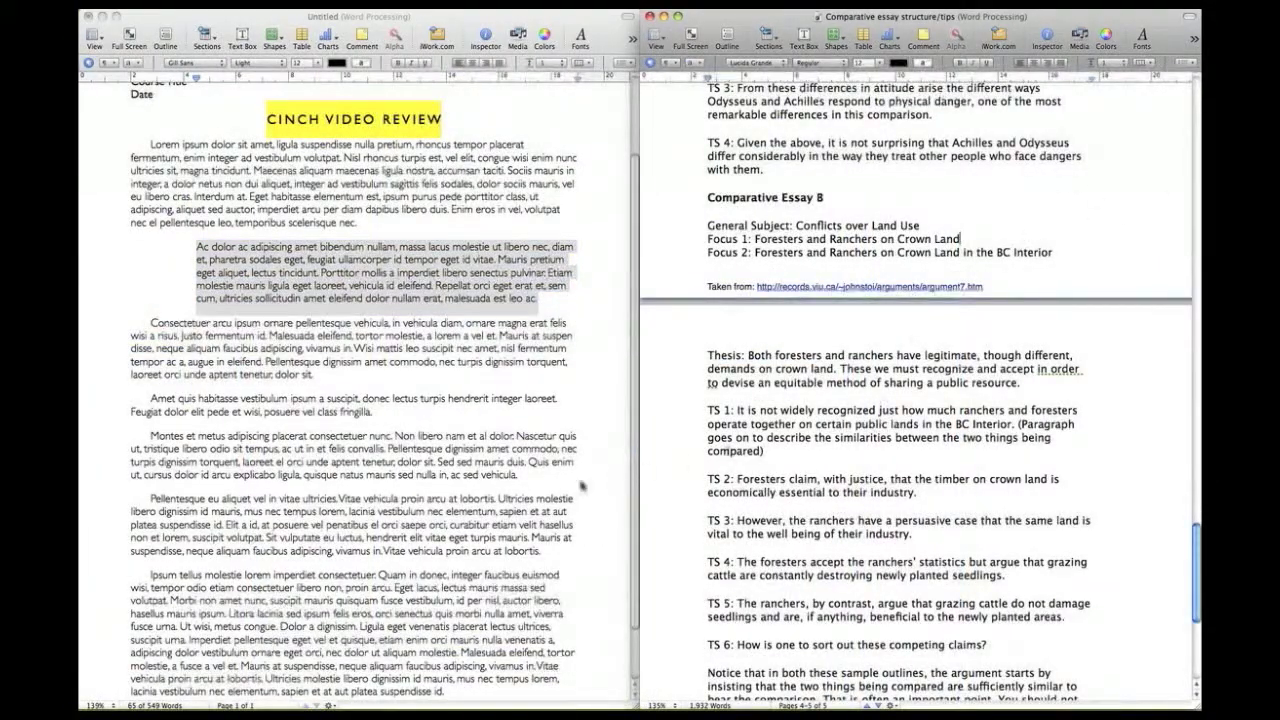
left_click_drag(150, 323, 560, 698)
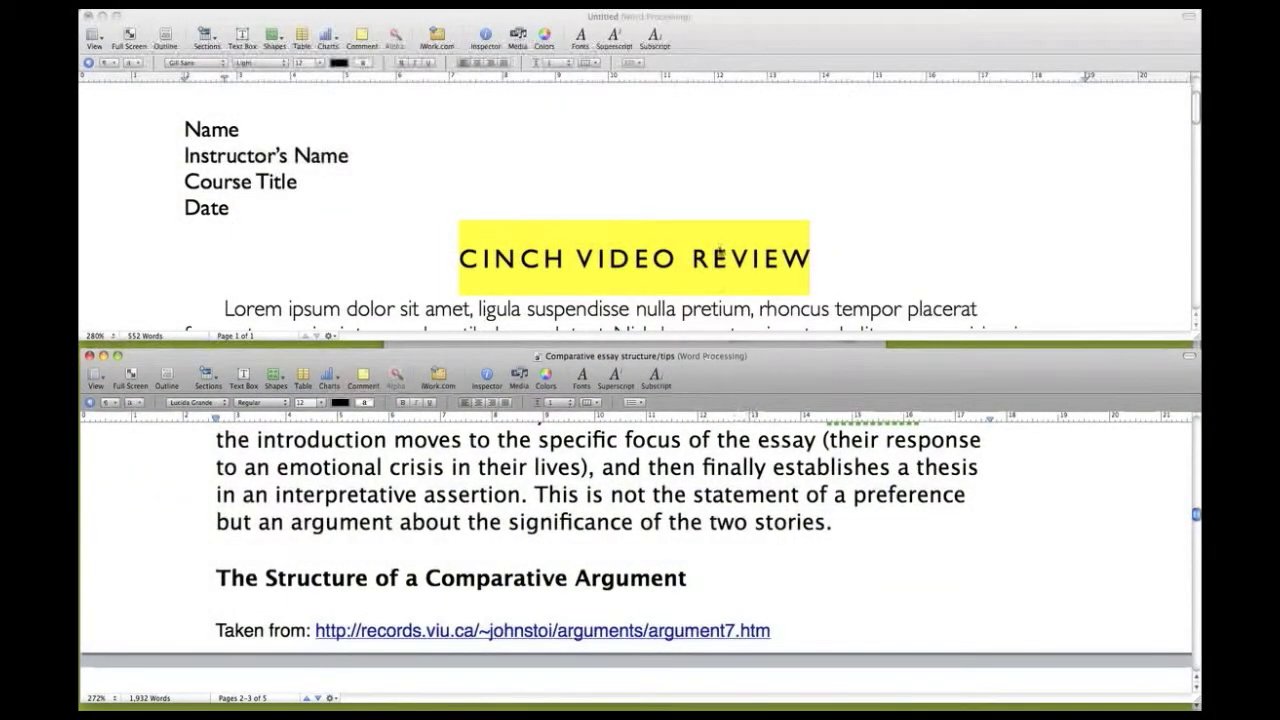
In the upper review document, select the whole Lorem ipsum body paragraph.
left_click(720, 255)
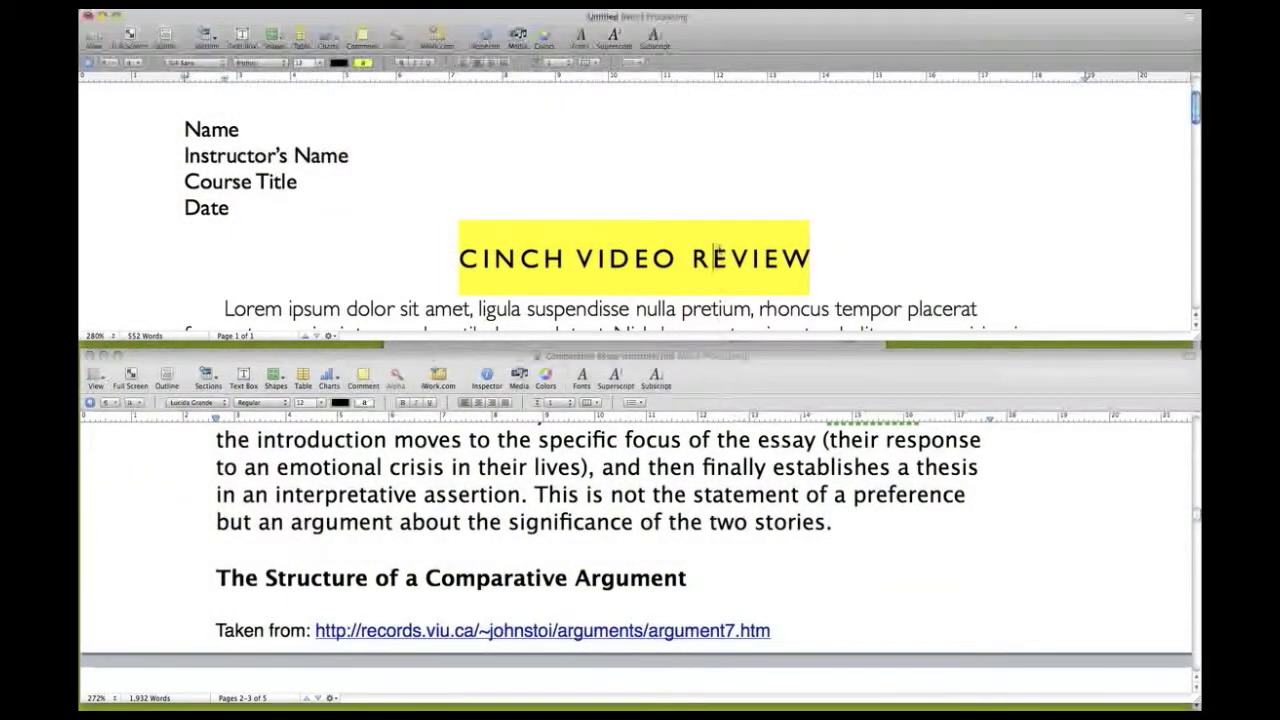
scroll(720, 255, "down", 10)
scroll(558, 220, "up", 8)
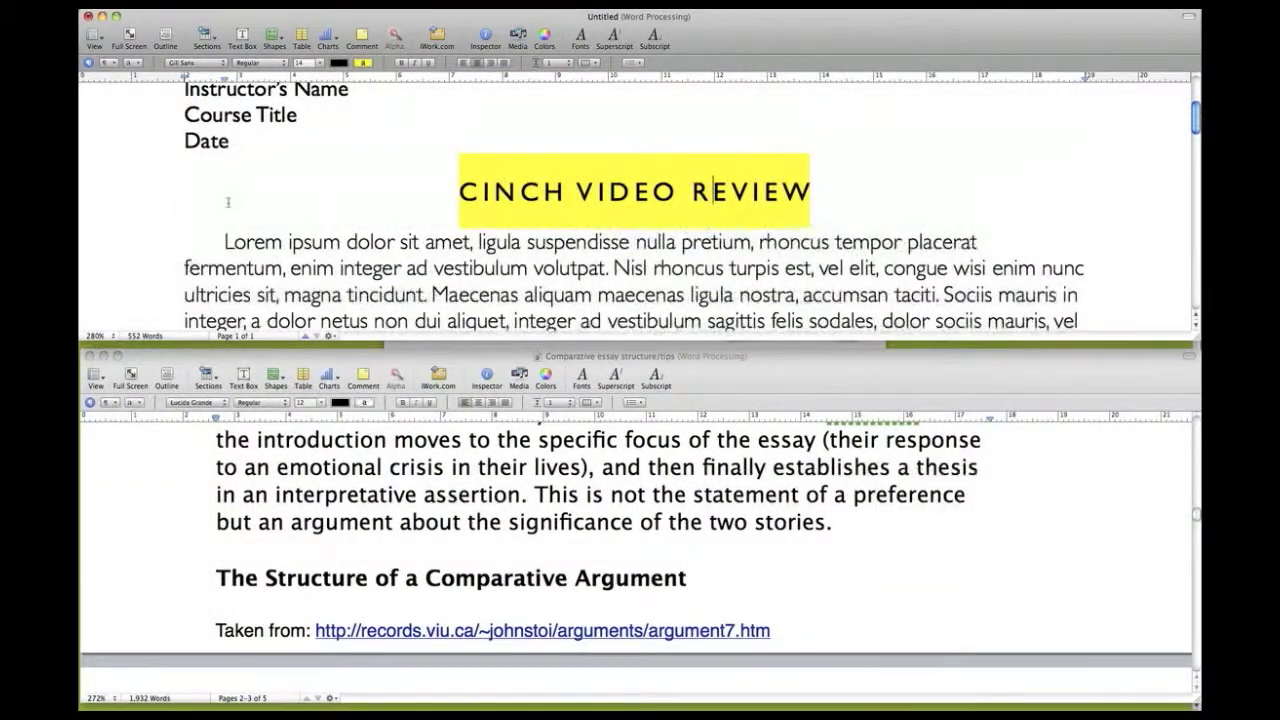
left_click(381, 194)
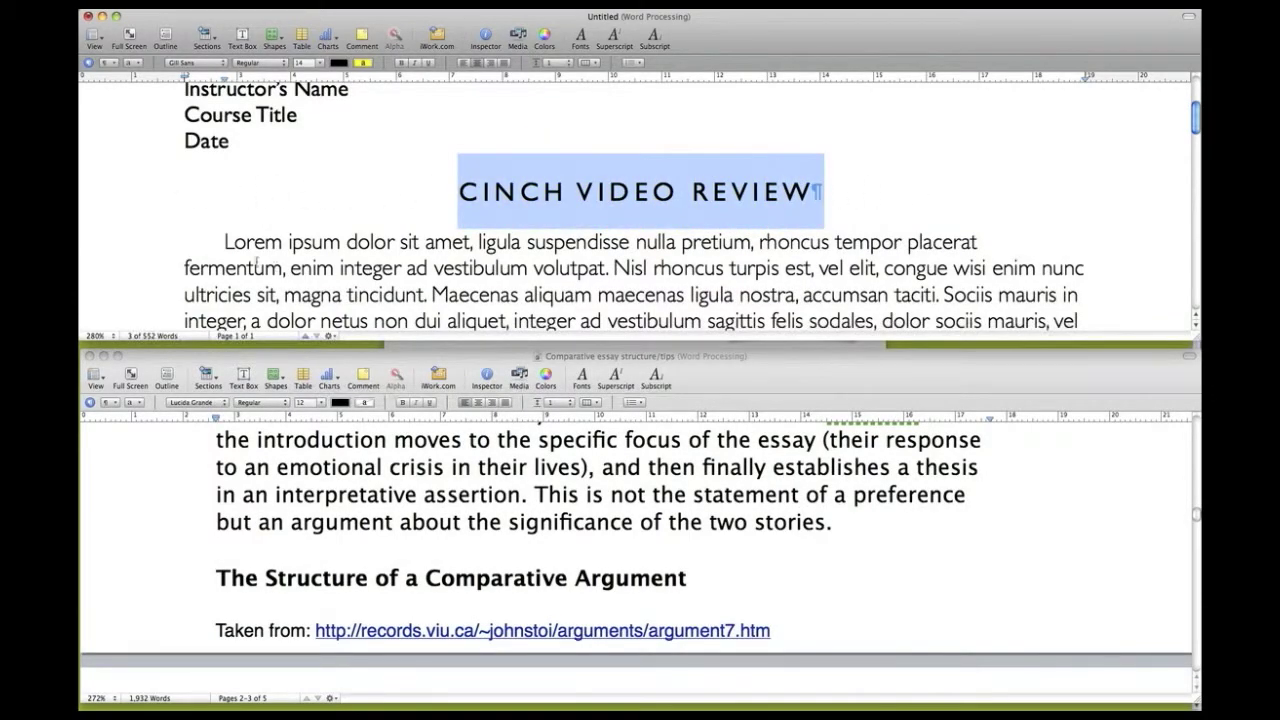
triple_click(213, 240)
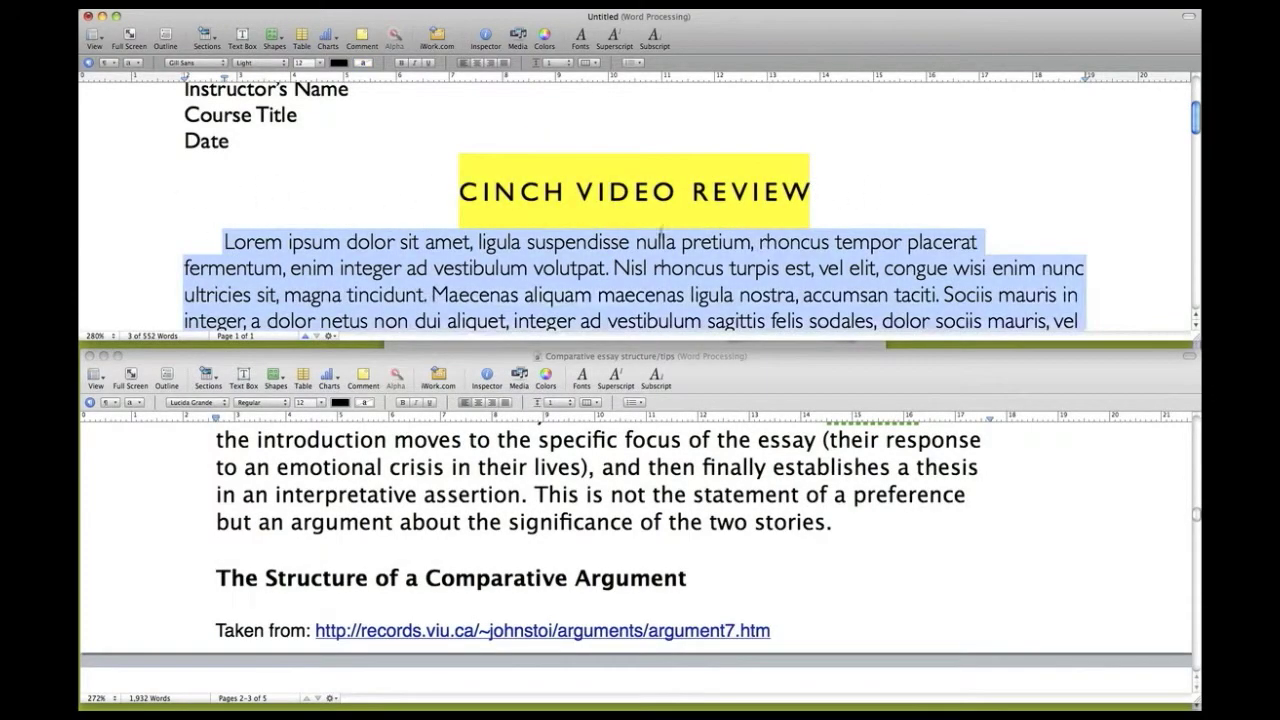
Select several Comparative essay paragraphs, then clear the selections in both documents.
left_click(790, 525)
left_click_drag(825, 527, 270, 420)
left_click(637, 487)
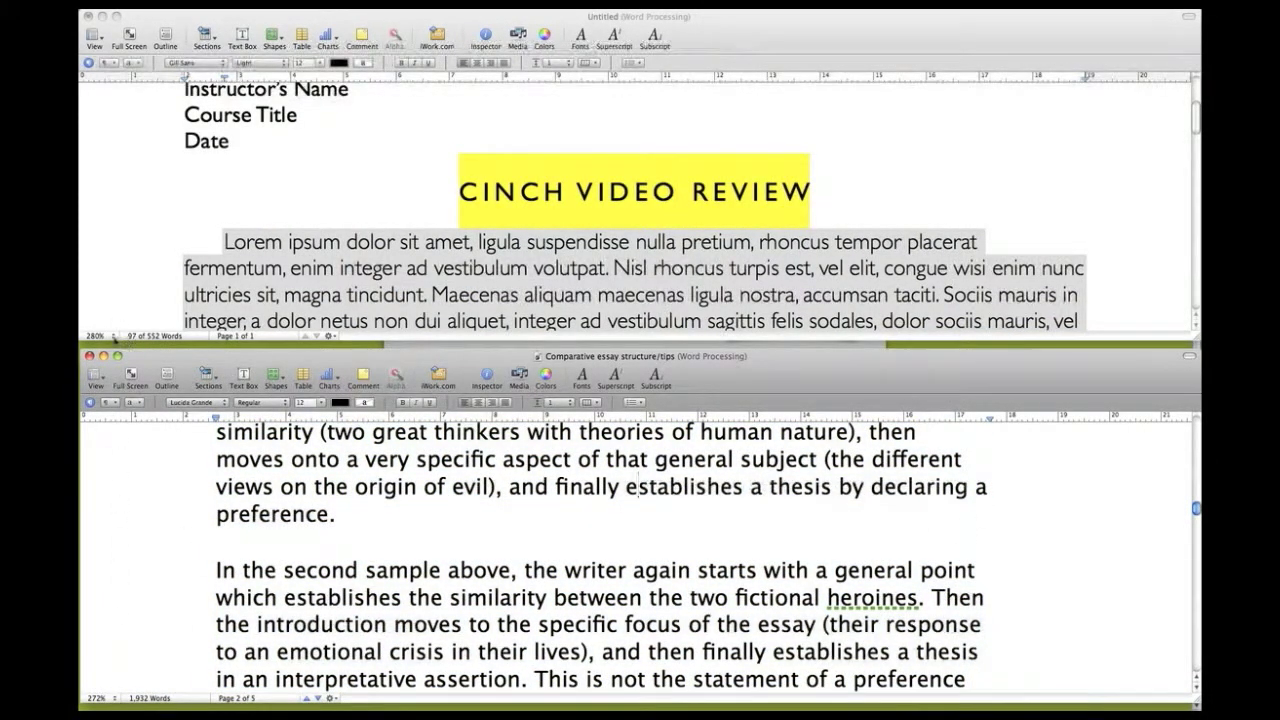
left_click(122, 337)
scroll(960, 282, "down", 6)
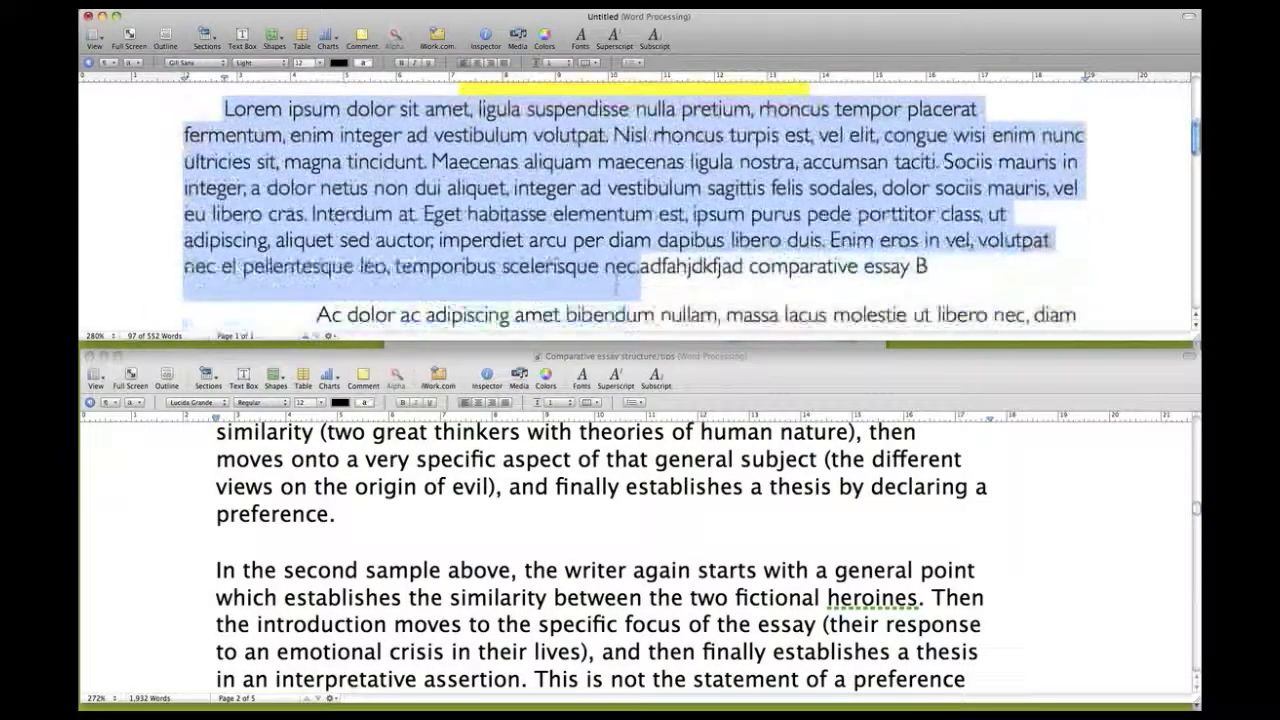
scroll(960, 282, "up", 3)
left_click(960, 282)
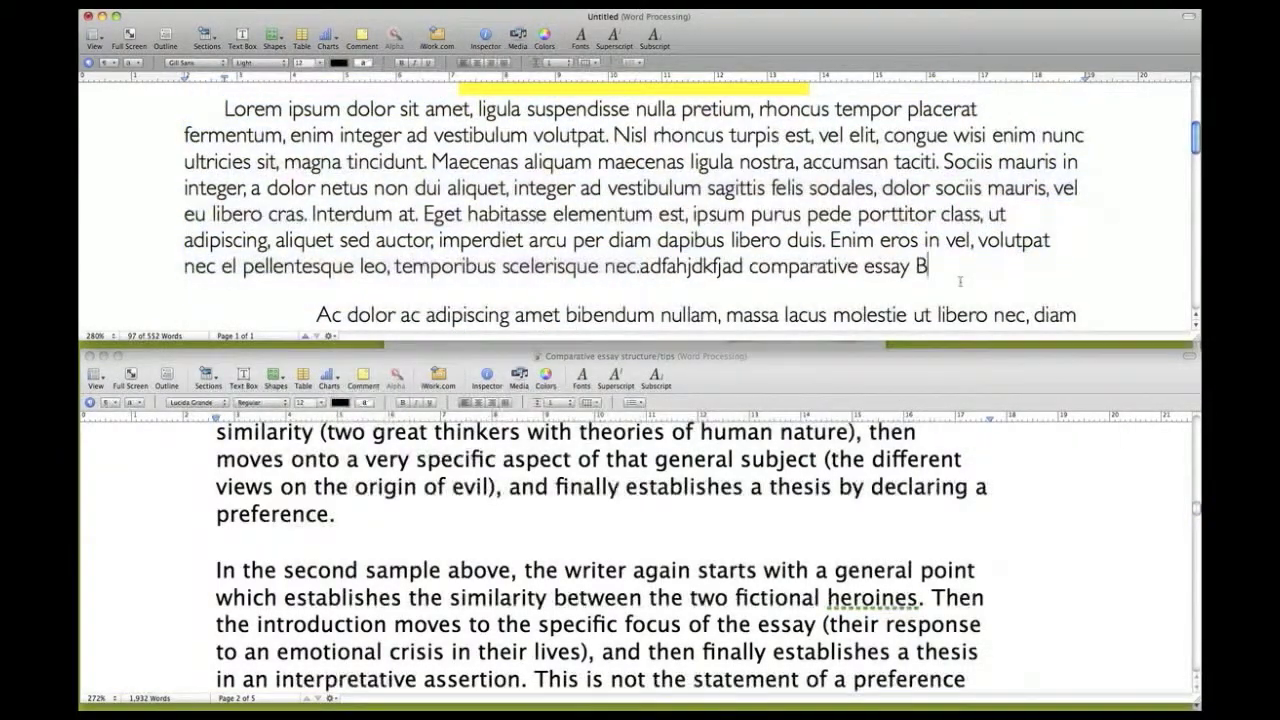
Enlarge the Comparative essay window to fill the screen.
scroll(960, 282, "down", 10)
scroll(960, 282, "down", 5)
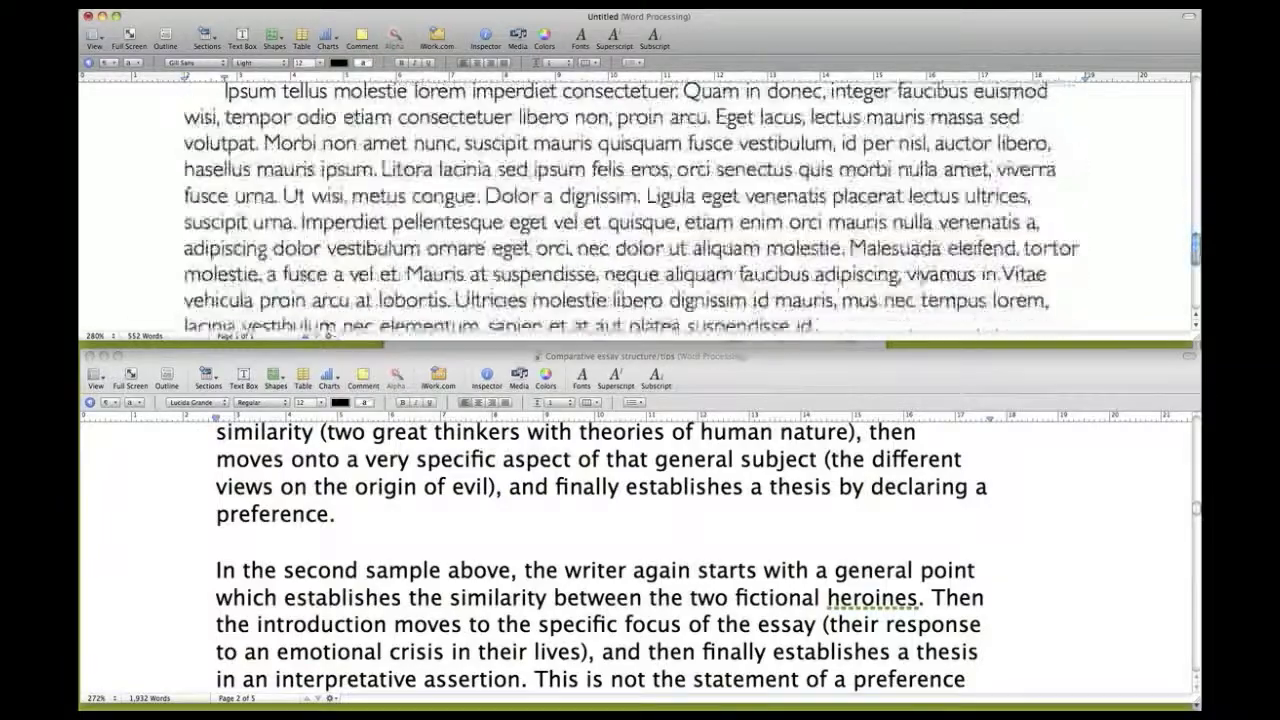
left_click(762, 372)
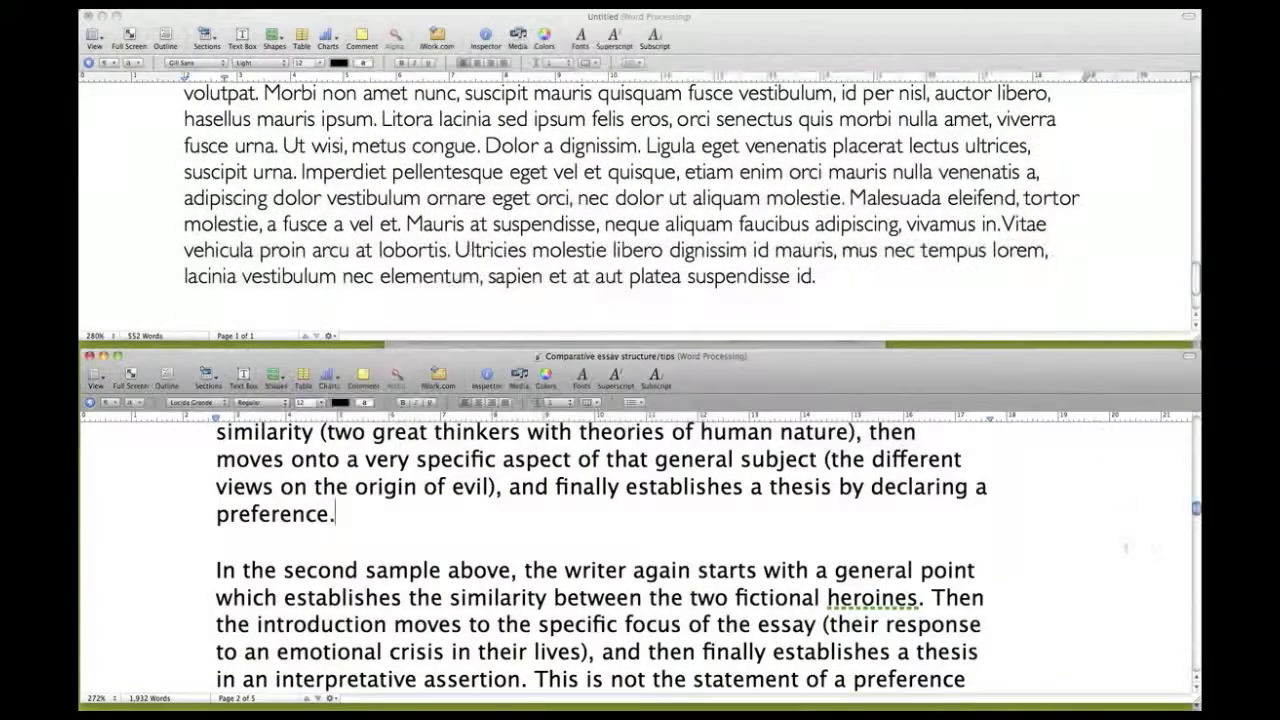
double_click(784, 358)
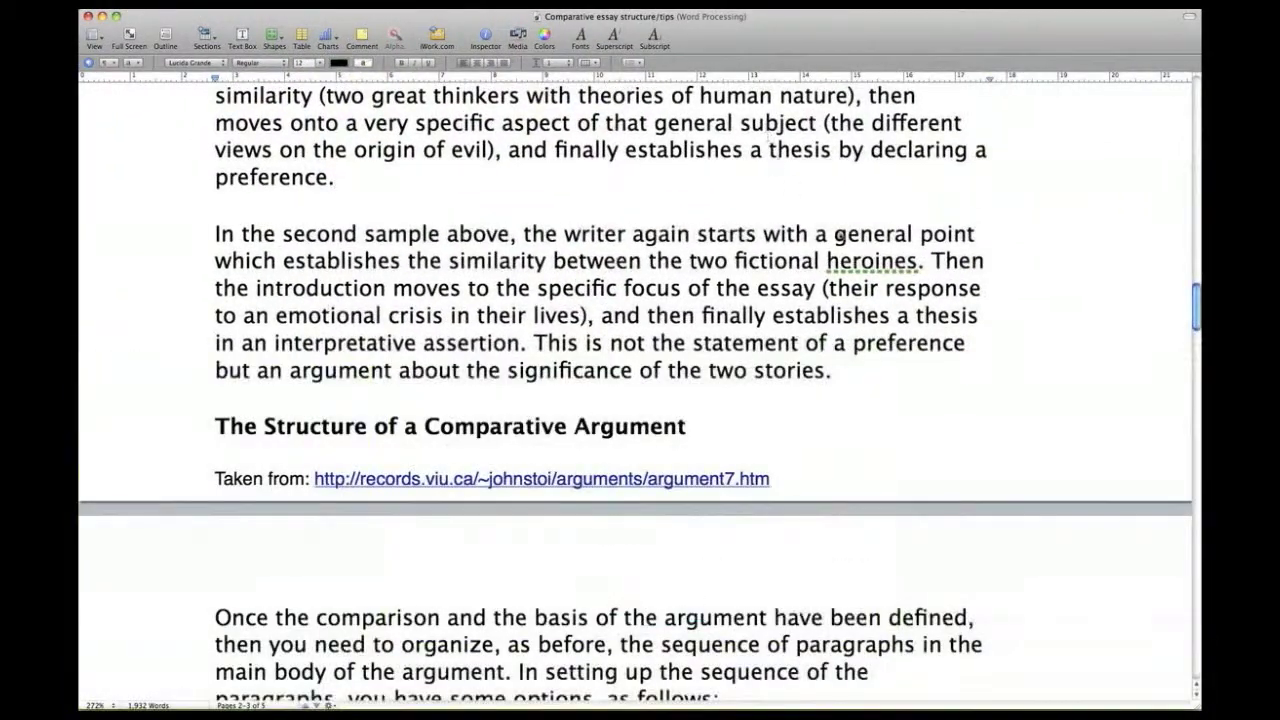
Use Exposé (F9) to bring the review document forward, then spread the windows to find the website.
key("F9")
left_click(600, 307)
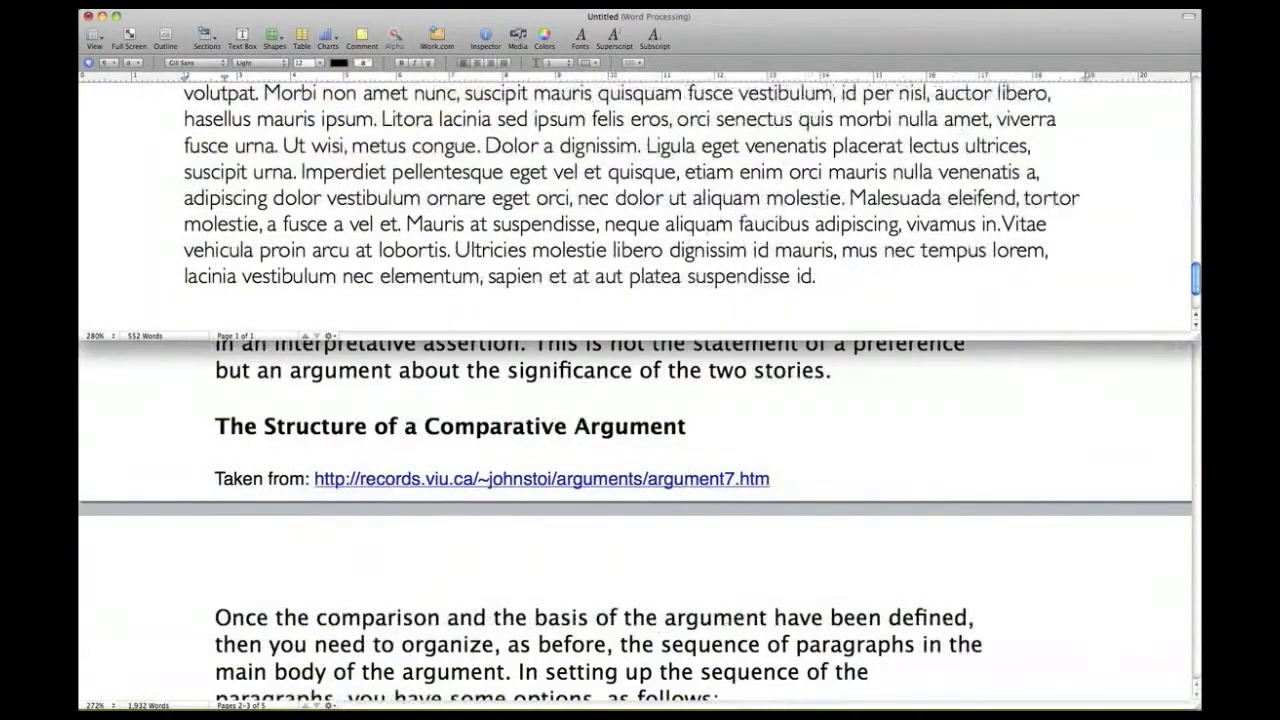
key("F9")
key("F9")
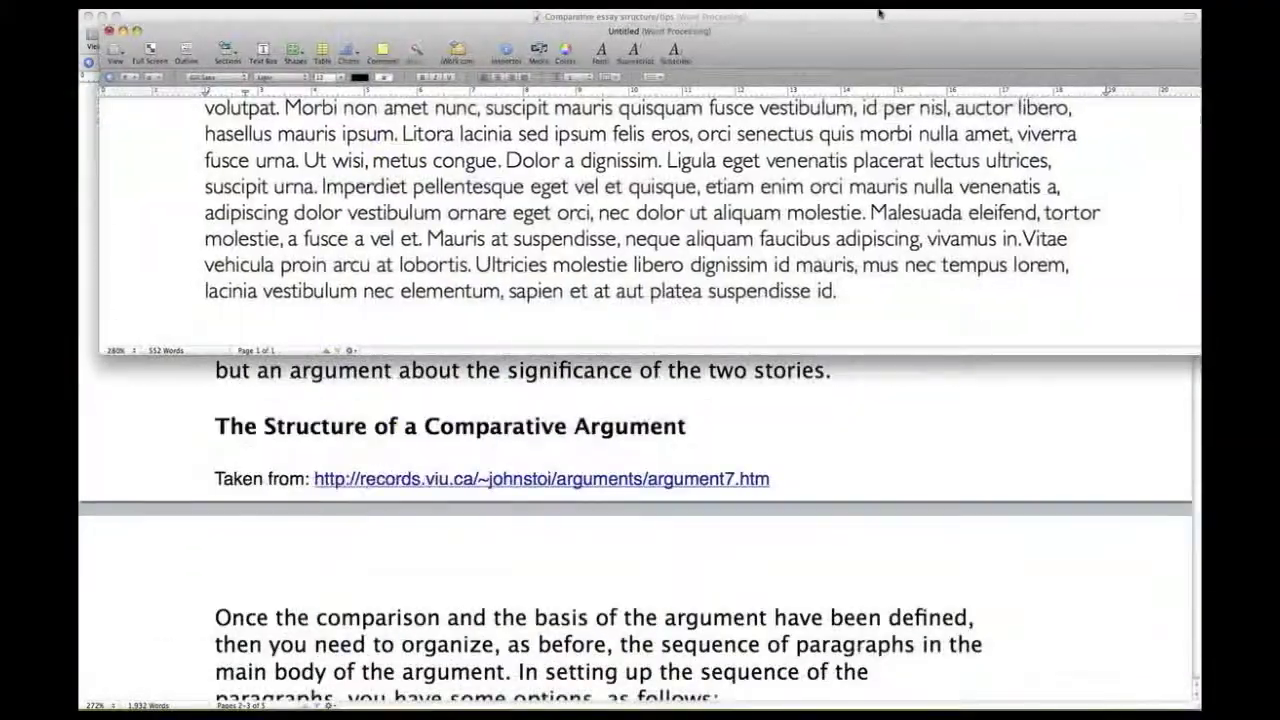
scroll(836, 400, "up", 4)
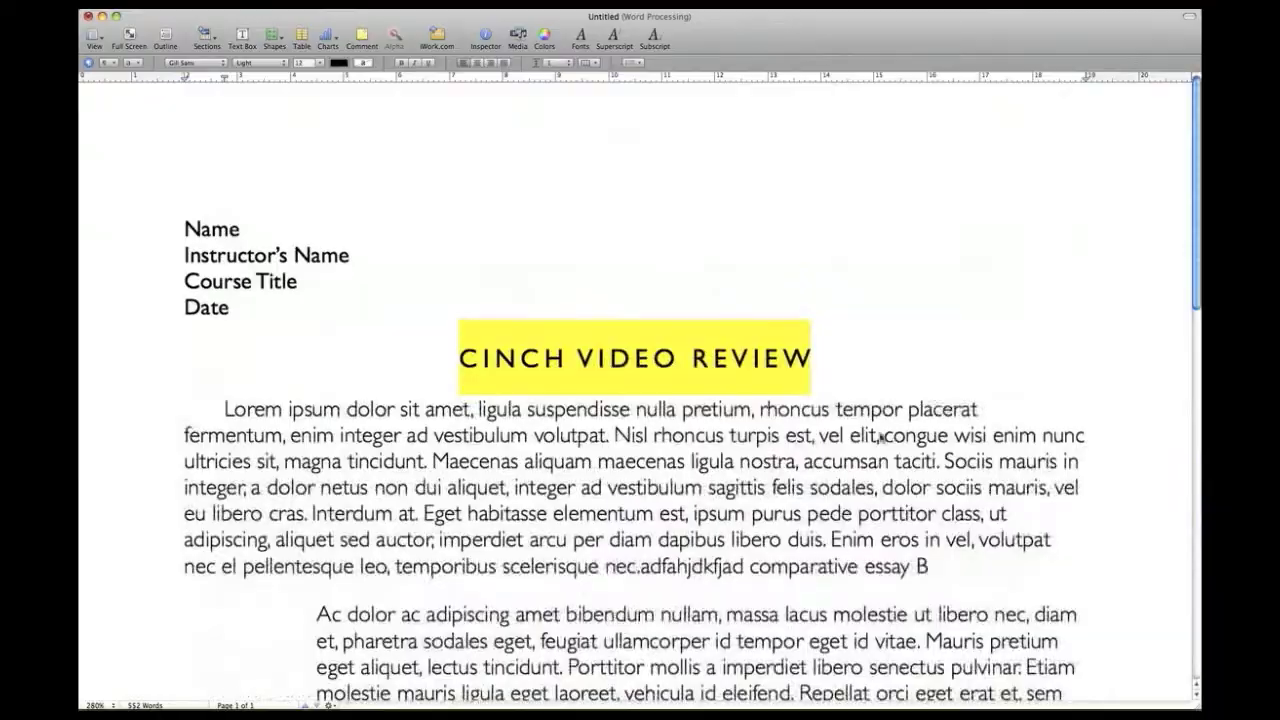
key("F9")
Pick the browser window showing the Irradiated Software Cinch page from Exposé.
left_click(452, 452)
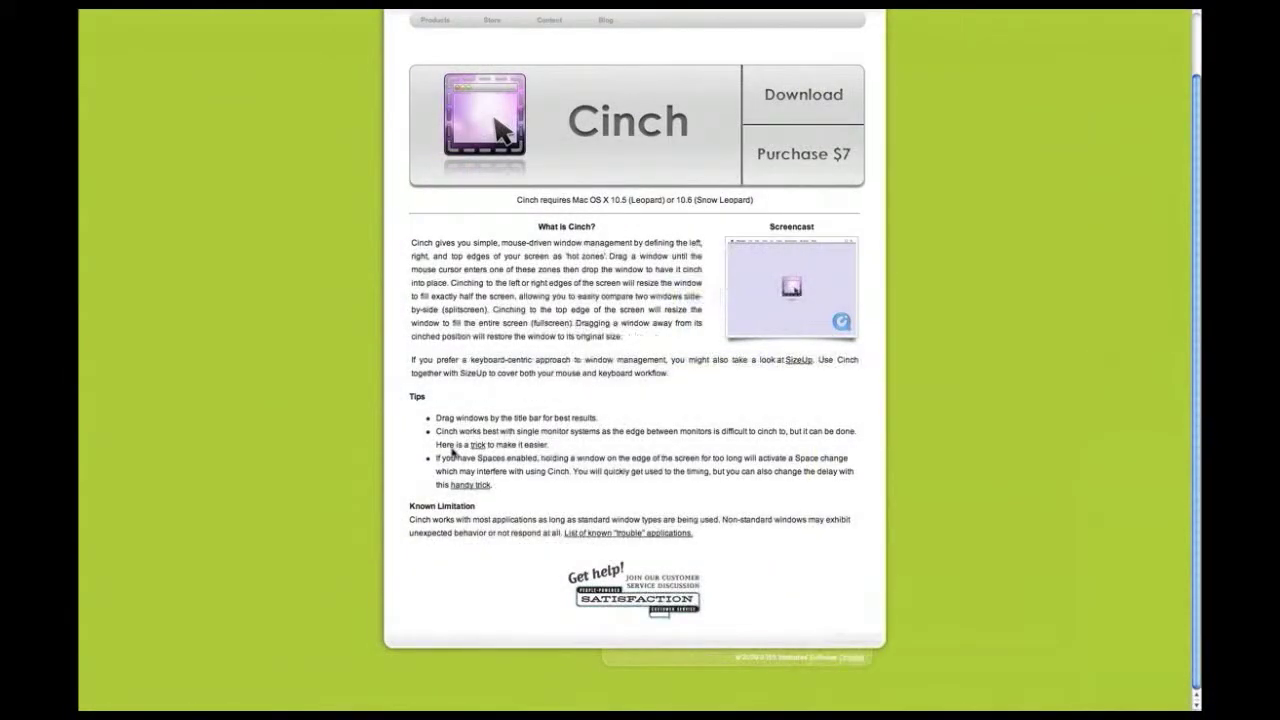